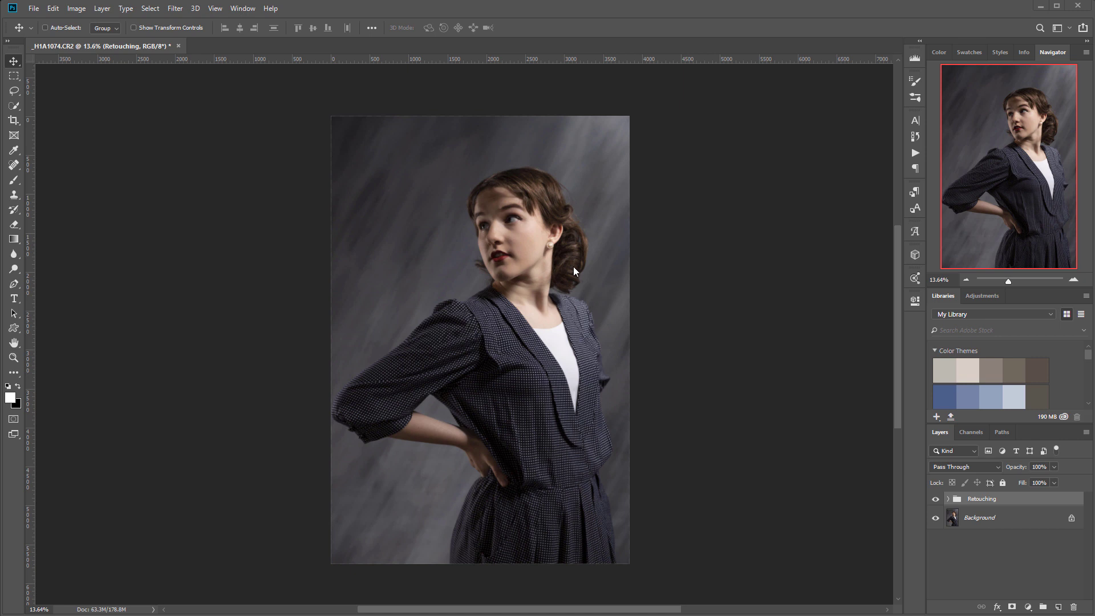
Step: Stamp all visible layers into a new layer above the Retouching group and rename it Soft
scroll(573, 266, "left", 1)
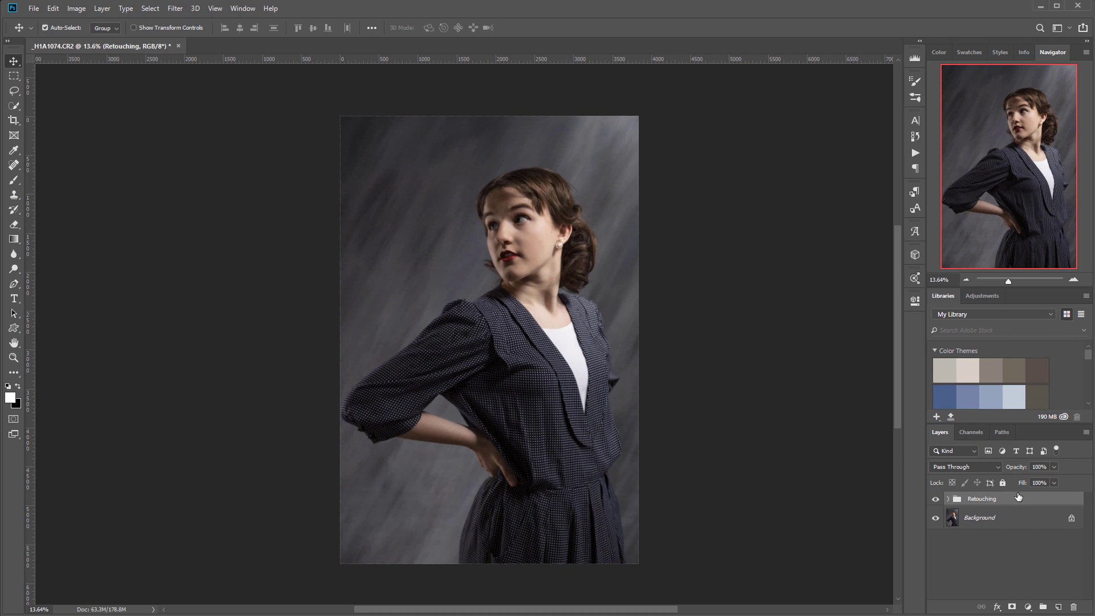
key("ctrl+shift+alt+e")
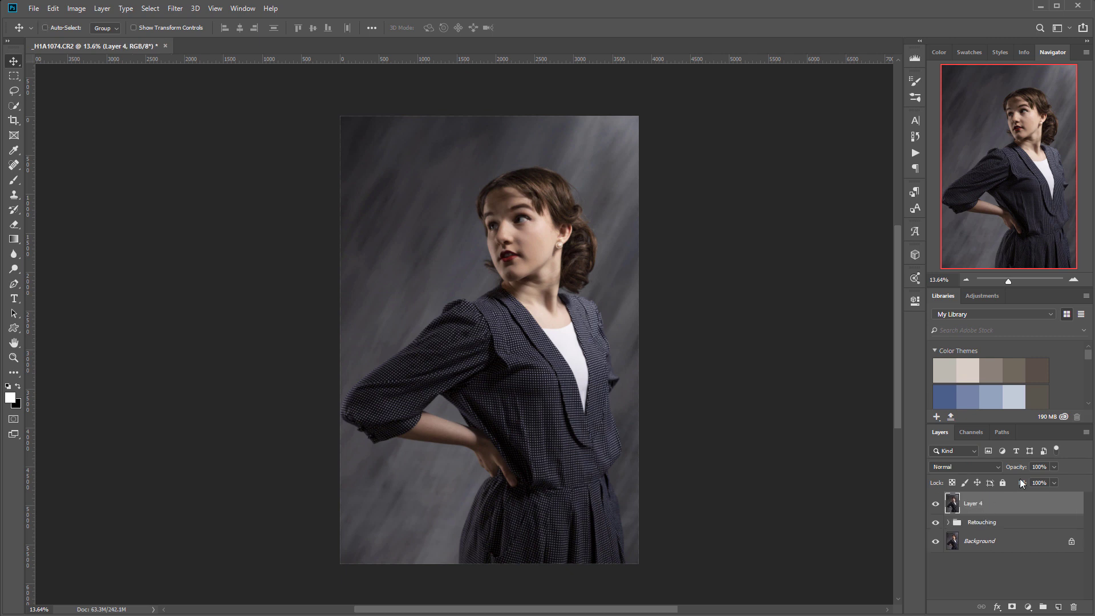
double_click(974, 504)
type("Soft")
key("Return")
Step: Apply a Gaussian Blur with a radius of 27.7 pixels to the Soft layer
left_click(176, 8)
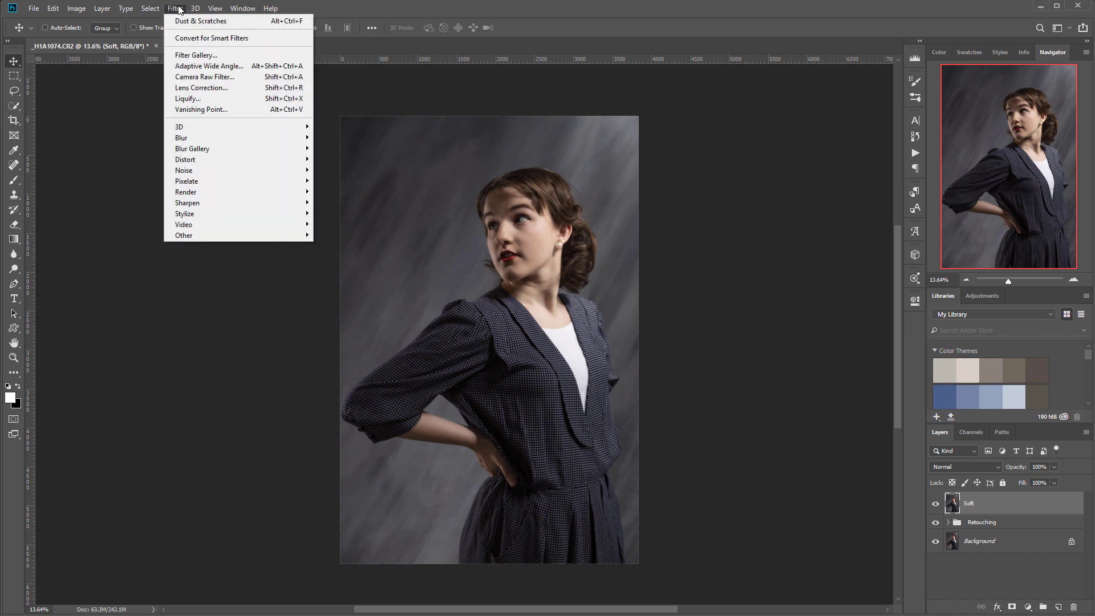
mouse_move(233, 138)
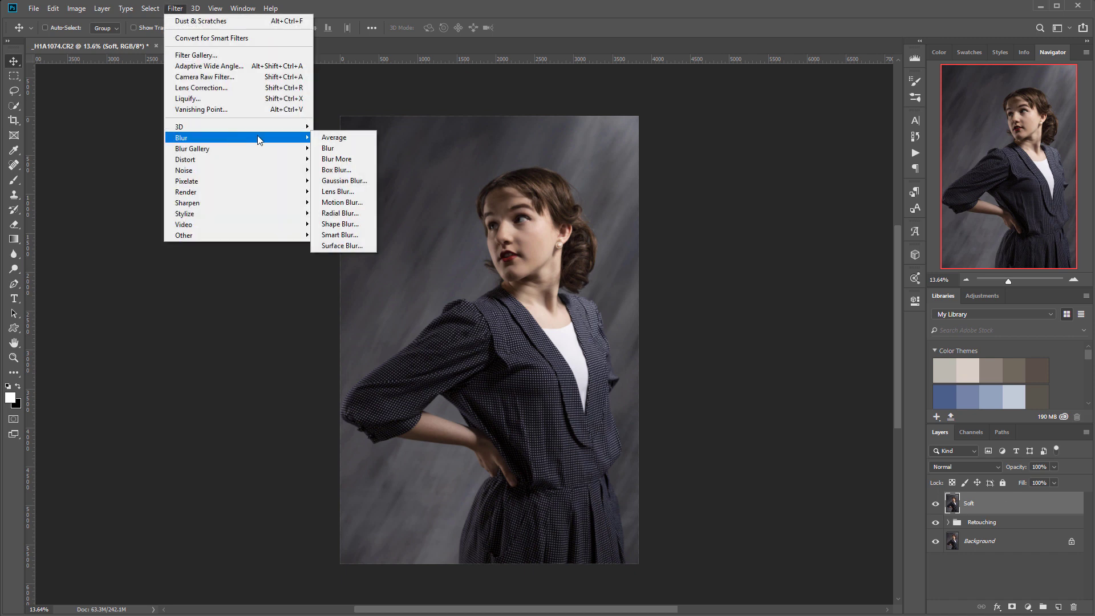
left_click(339, 180)
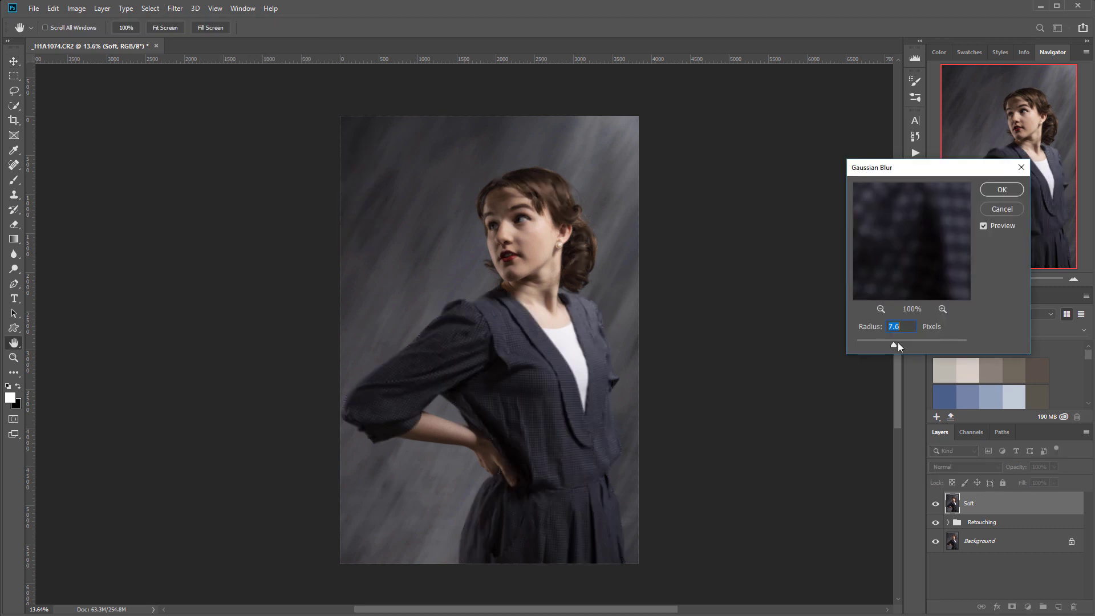
left_click_drag(899, 342, 908, 343)
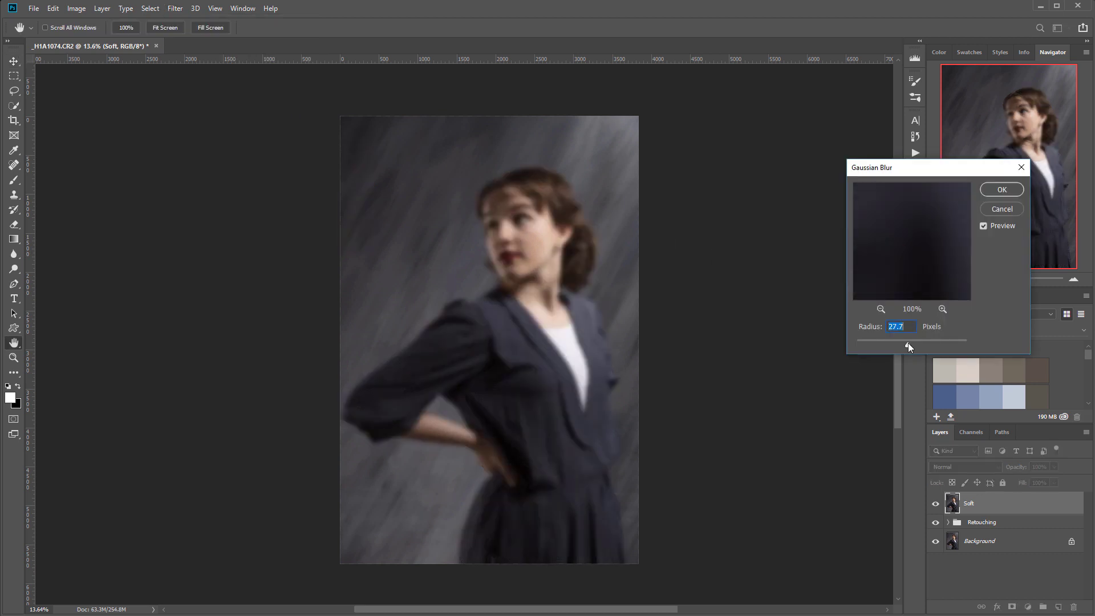
left_click(990, 191)
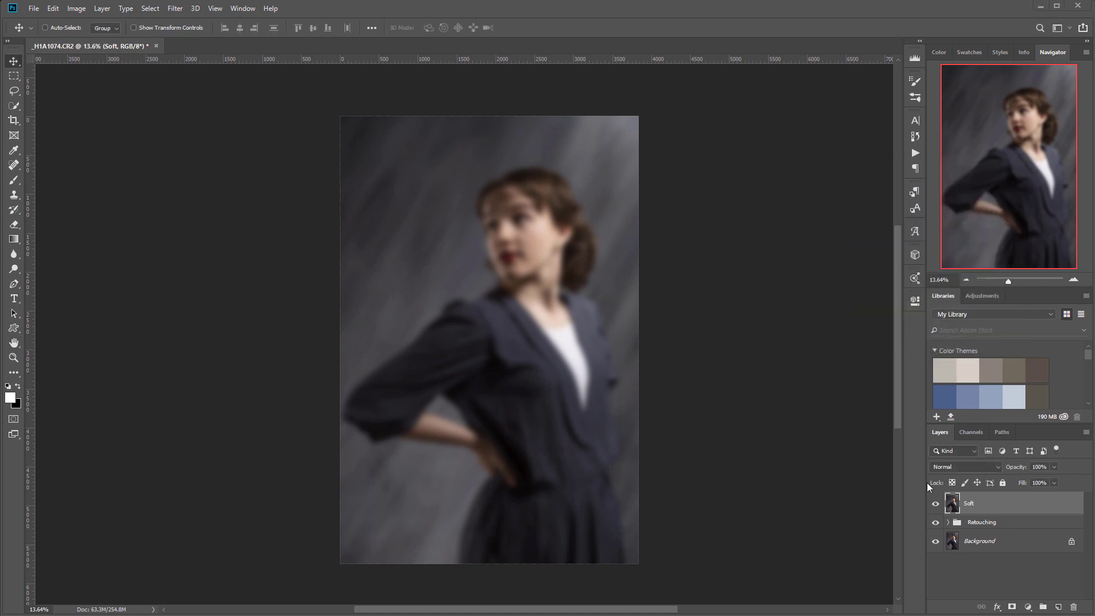
Step: Set the Soft layer's blend mode to Screen and give it a layer mask inverted to black
left_click(979, 465)
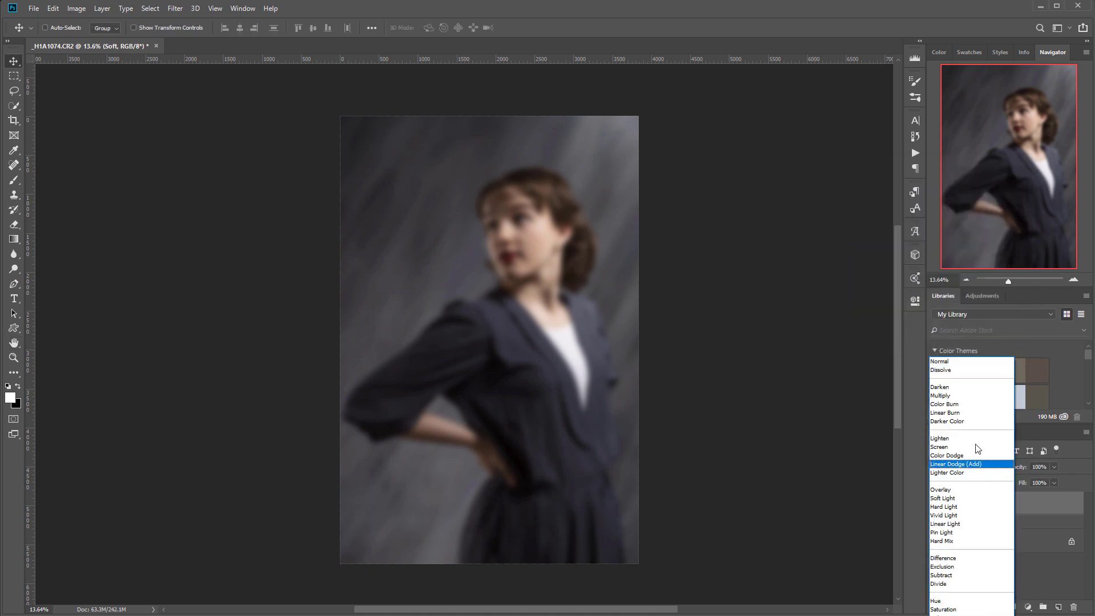
left_click(976, 448)
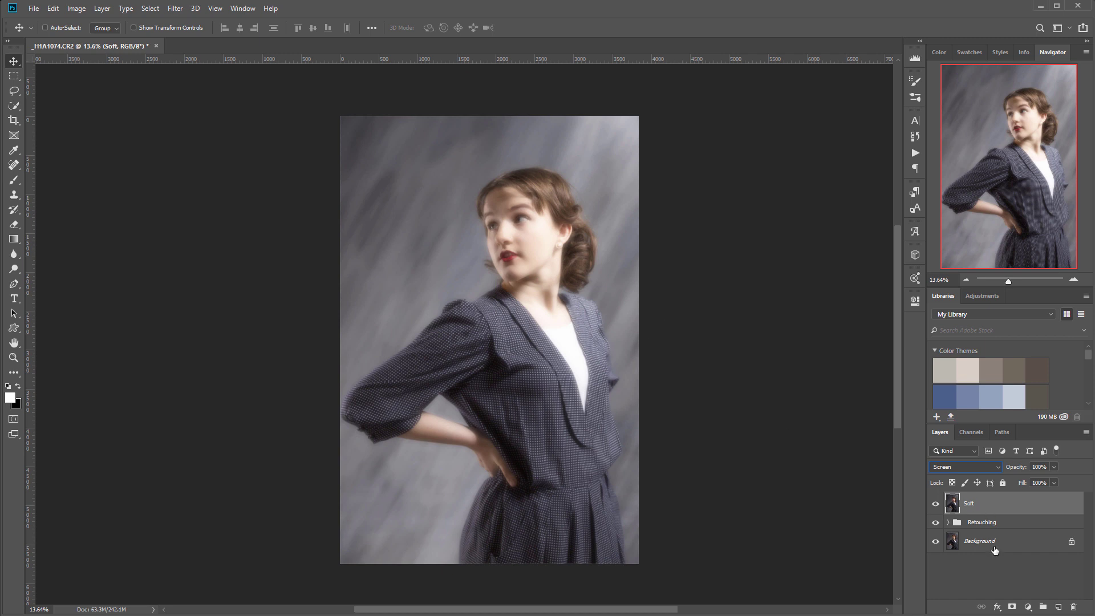
left_click(1013, 606)
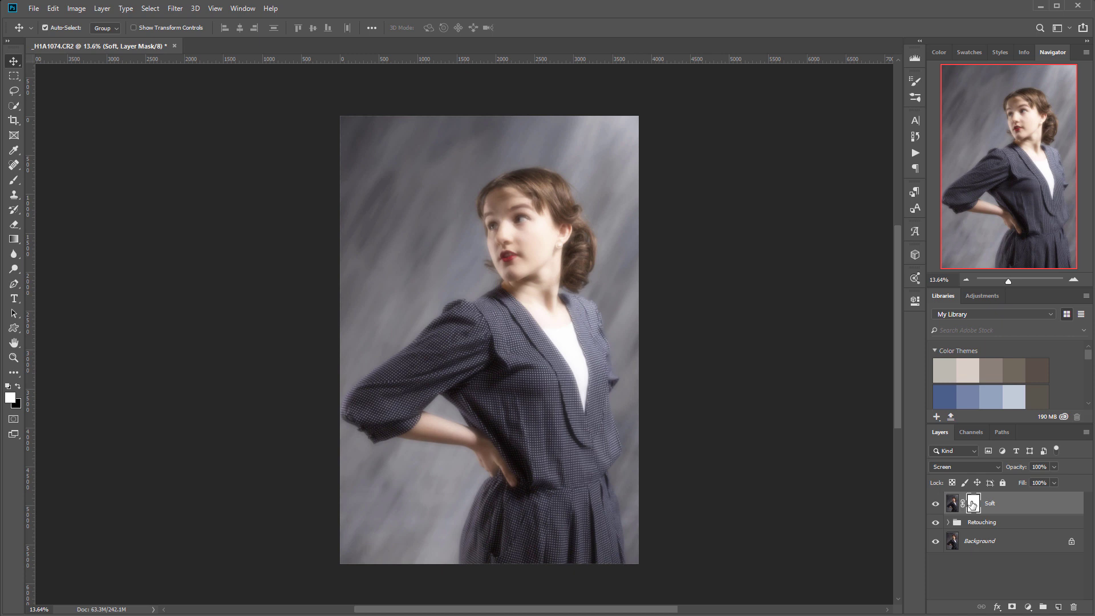
key("ctrl+i")
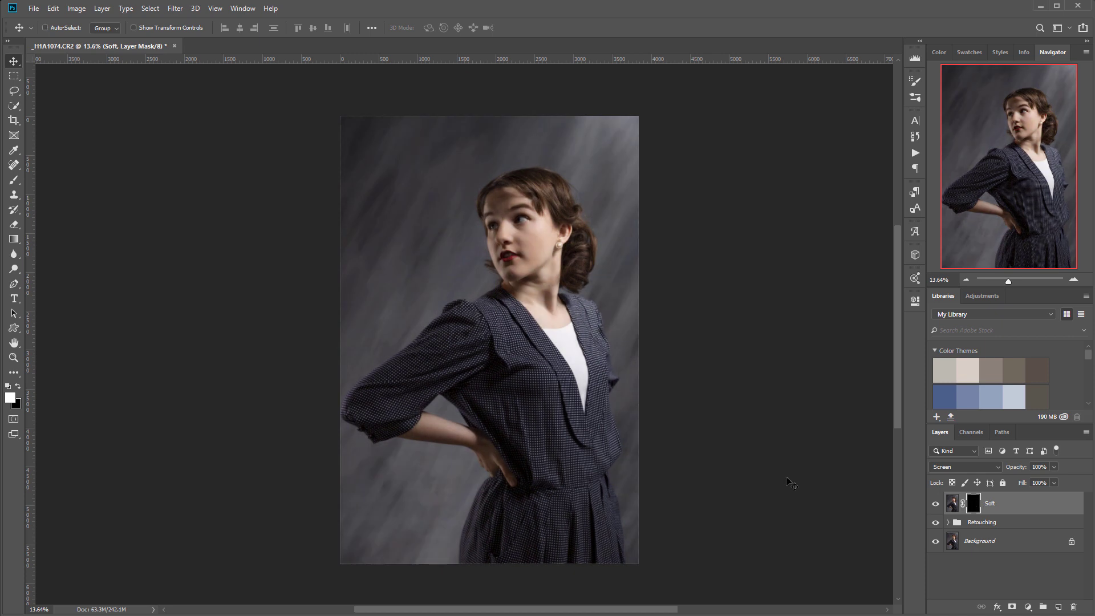
Step: Paint white at 10% opacity on the Soft mask with an enlarged soft brush, along the hair, shoulder and dress
left_click(16, 188)
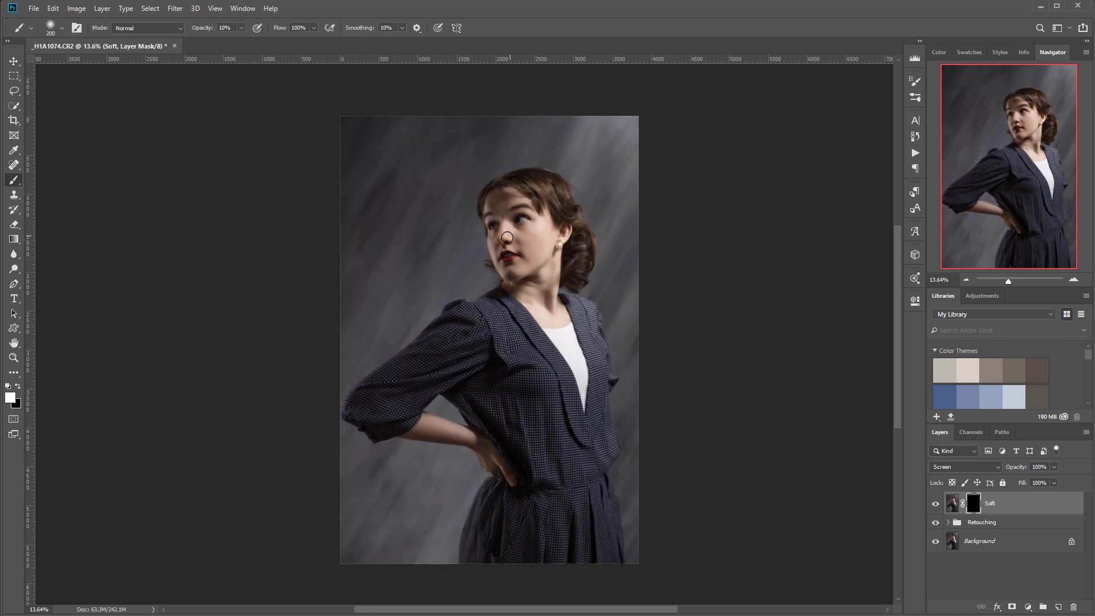
key("bracketright")
key("bracketright")
key("bracketright")
key("bracketright")
mouse_move(548, 174)
left_mouse_down()
mouse_move(577, 185)
mouse_move(572, 213)
mouse_move(599, 248)
mouse_move(576, 231)
mouse_move(574, 247)
mouse_move(560, 205)
mouse_move(585, 207)
mouse_move(588, 311)
mouse_move(616, 361)
left_mouse_up()
mouse_move(476, 303)
left_mouse_down()
mouse_move(454, 315)
mouse_move(417, 312)
mouse_move(405, 327)
mouse_move(429, 341)
mouse_move(333, 388)
mouse_move(363, 407)
mouse_move(400, 408)
mouse_move(533, 457)
left_mouse_up()
Step: Enlarge the brush to 900 px and paint the Soft mask around the head, hair, shoulder, sleeve and waist
key("bracketright")
key("bracketright")
key("bracketright")
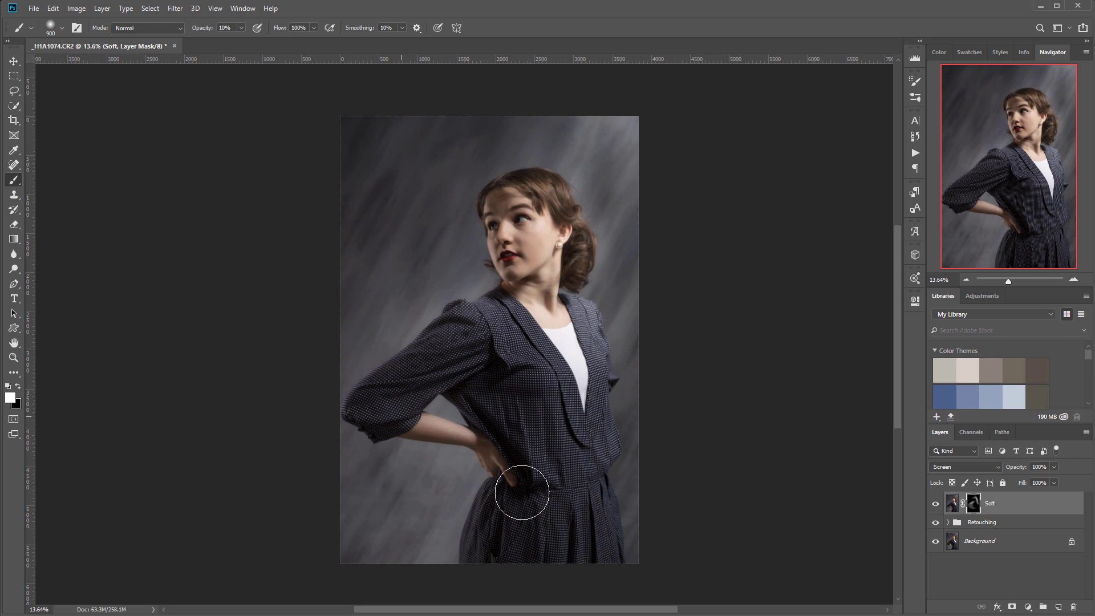
mouse_move(473, 146)
left_mouse_down()
mouse_move(506, 171)
mouse_move(447, 220)
mouse_move(534, 282)
mouse_move(539, 265)
mouse_move(585, 266)
mouse_move(558, 321)
mouse_move(597, 354)
mouse_move(606, 426)
mouse_move(620, 412)
left_mouse_up()
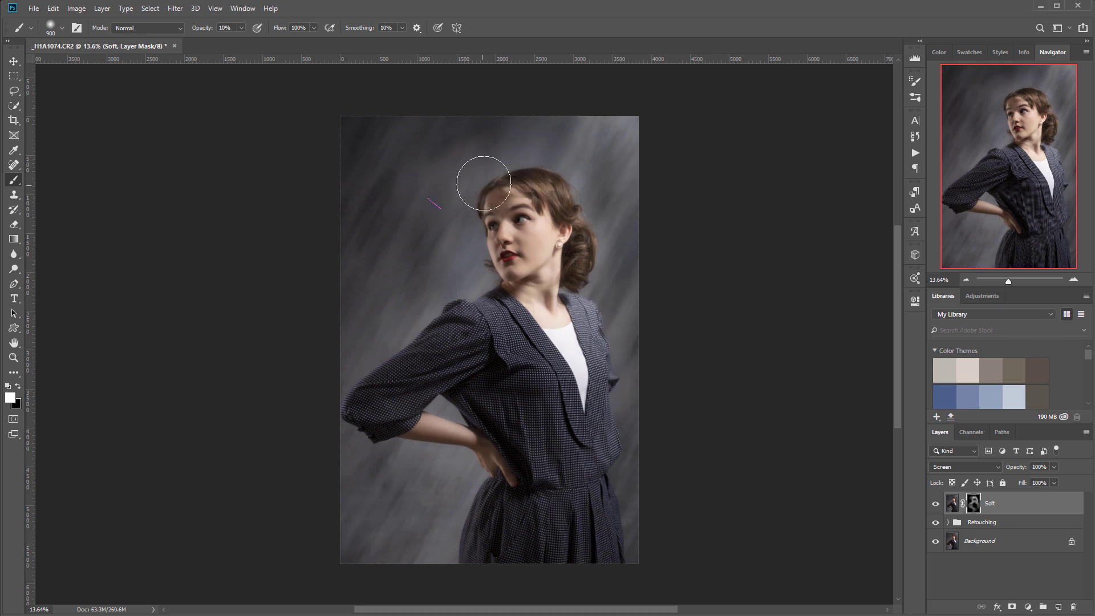
left_click_drag(462, 273, 477, 317)
mouse_move(579, 230)
left_mouse_down()
mouse_move(610, 254)
mouse_move(598, 233)
mouse_move(524, 192)
mouse_move(596, 245)
mouse_move(541, 257)
left_mouse_up()
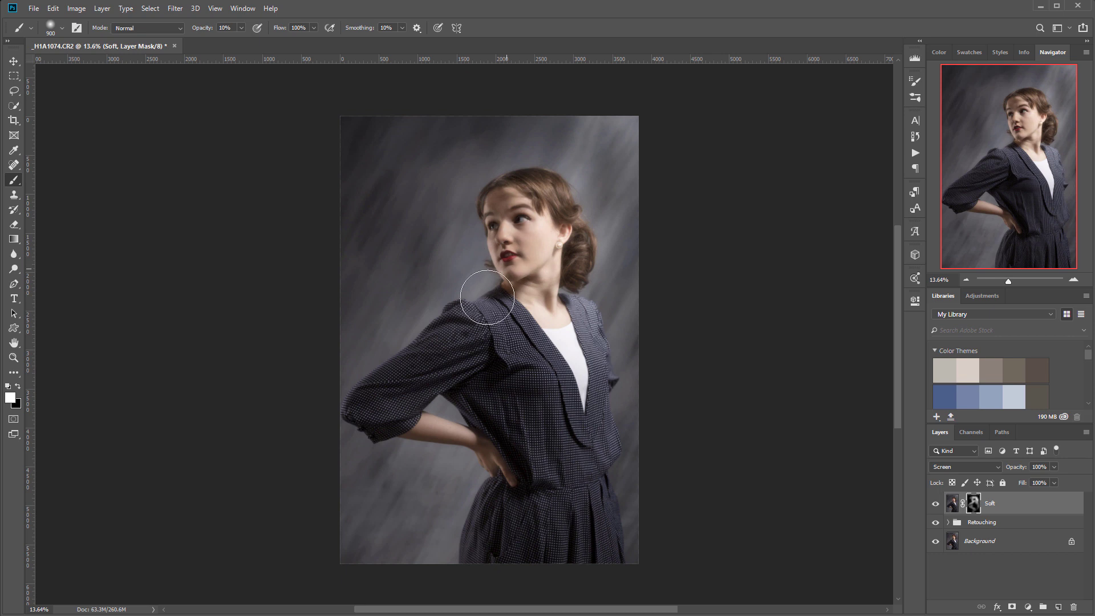
mouse_move(464, 325)
left_mouse_down()
mouse_move(362, 386)
mouse_move(391, 398)
left_mouse_up()
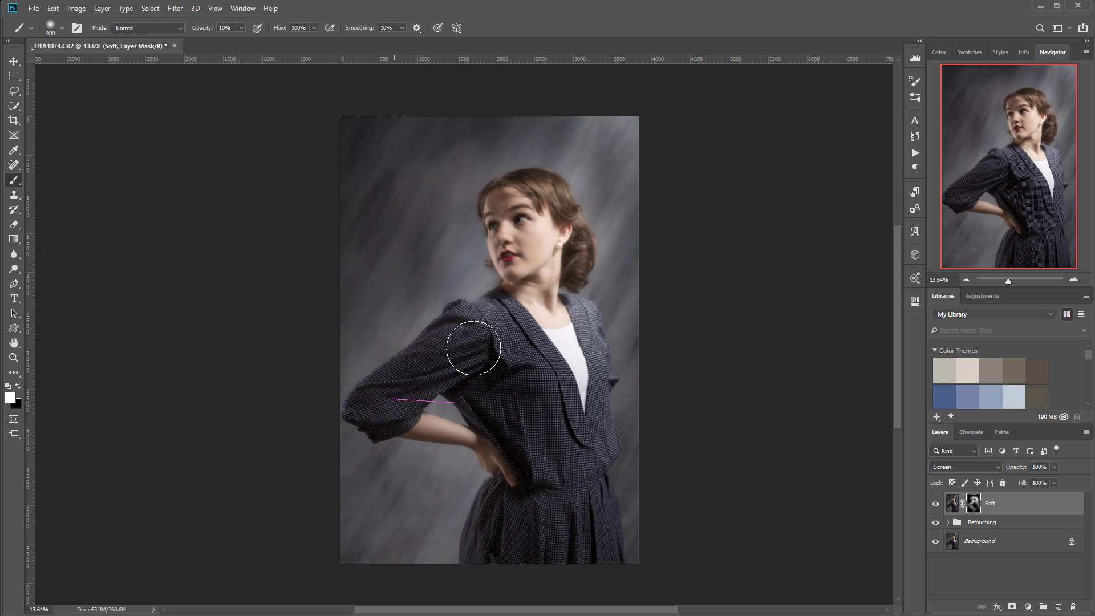
mouse_move(482, 289)
left_mouse_down()
mouse_move(455, 290)
mouse_move(457, 254)
mouse_move(484, 303)
left_mouse_up()
mouse_move(459, 489)
left_mouse_down()
mouse_move(453, 443)
mouse_move(489, 481)
left_mouse_up()
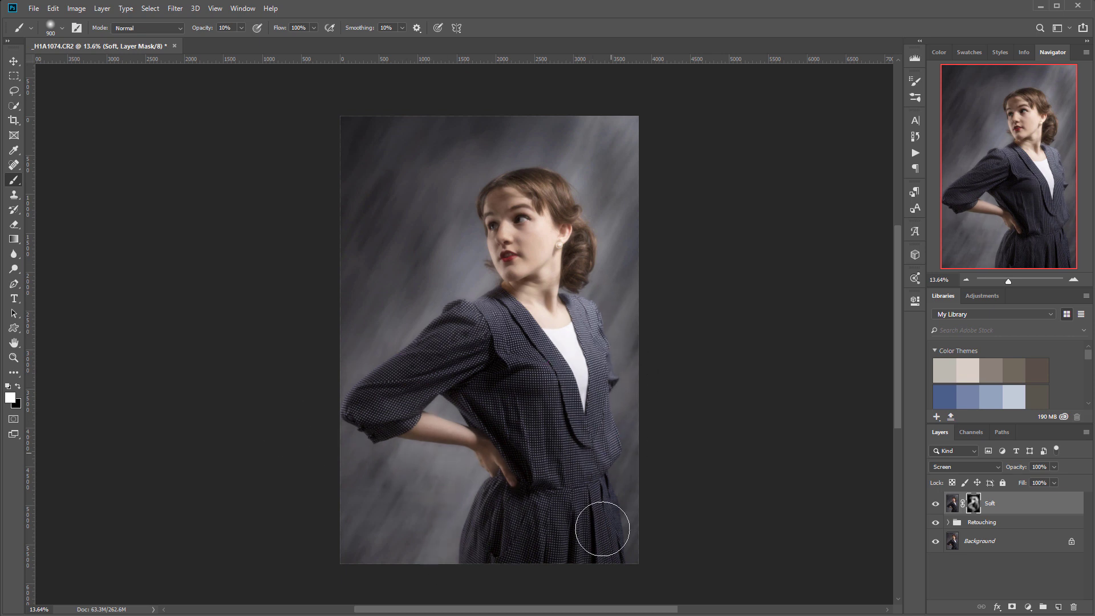
Step: Enlarge the brush to 1300 px and continue painting the glow into the Soft mask with broad strokes
key("bracketright")
key("bracketright")
key("bracketright")
key("bracketright")
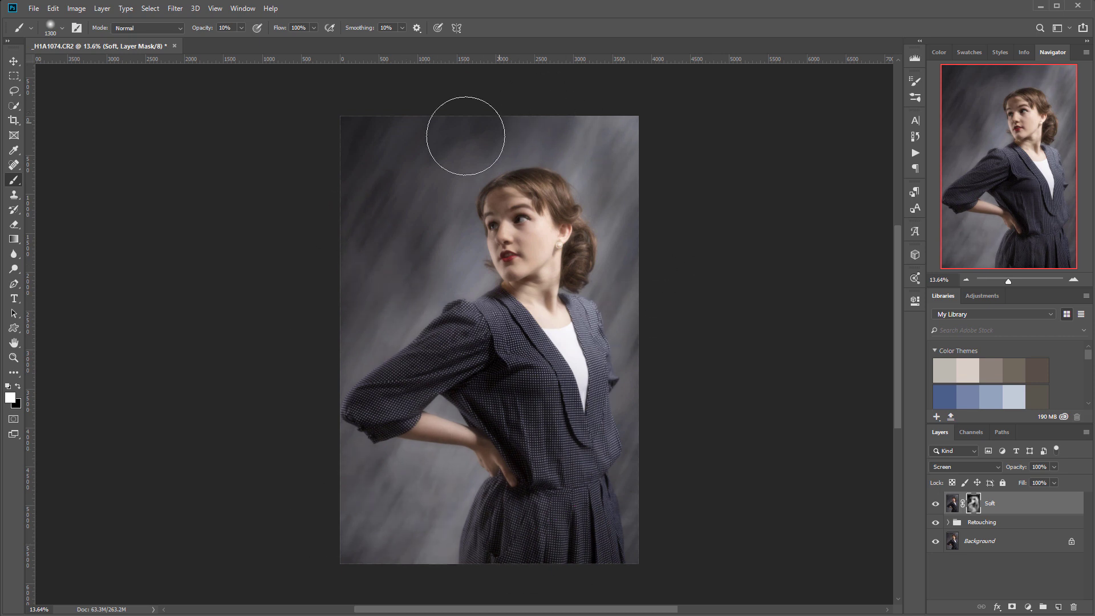
Step: Toggle the Soft layer's visibility to compare the portrait with and without the glow
left_click(935, 502)
left_click(935, 503)
left_click(935, 503)
left_click(936, 503)
left_click(936, 502)
left_click(935, 503)
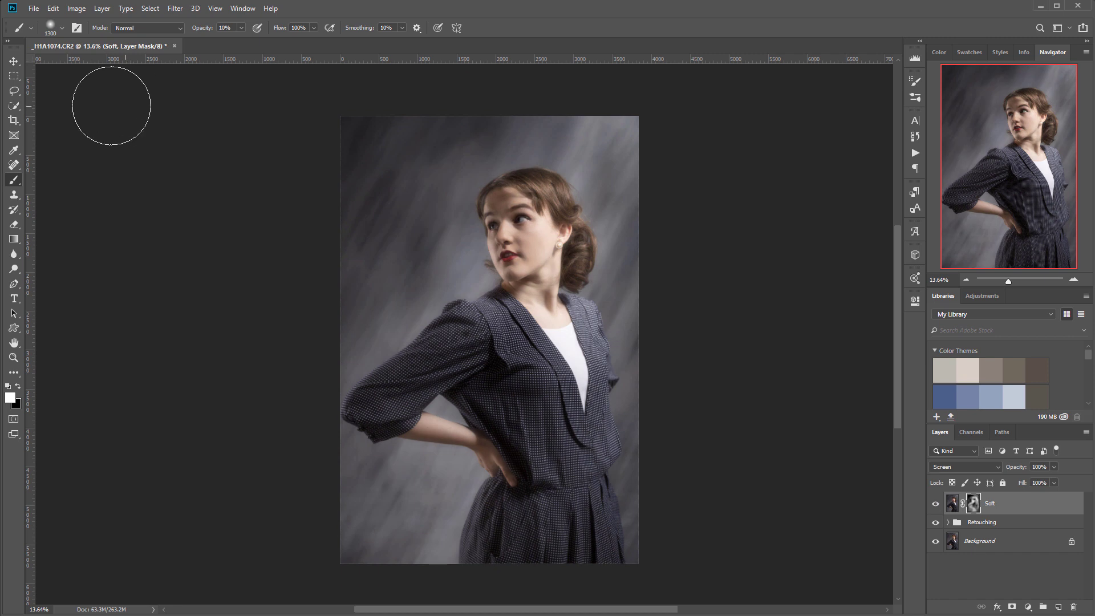
Step: Add a Curves adjustment clipped to the Soft layer and set its blend mode to Luminosity
left_click(15, 61)
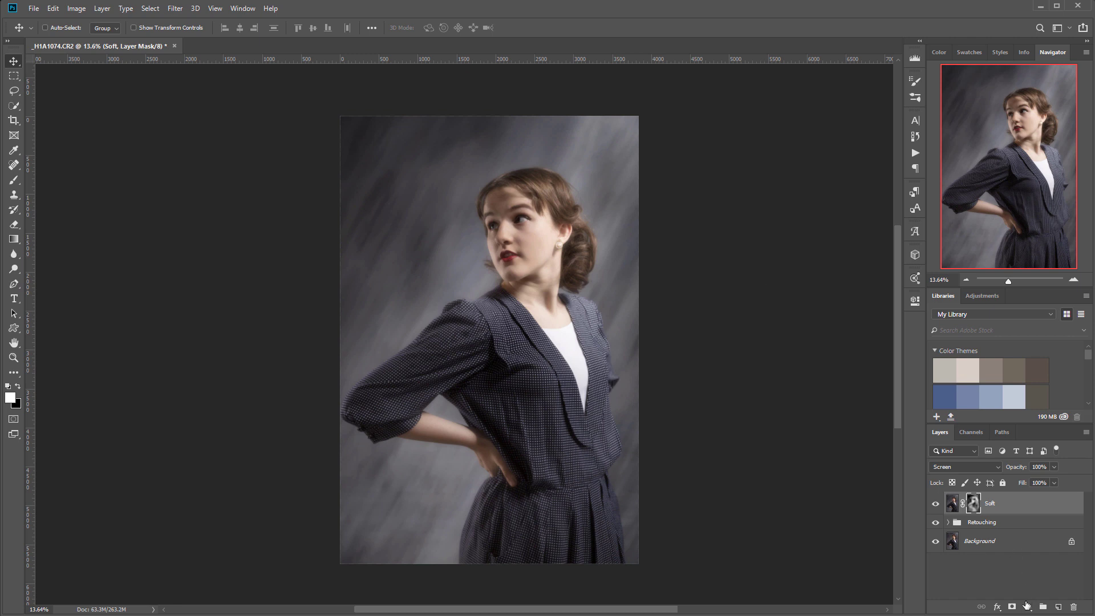
left_click(1027, 605)
left_click(1046, 463)
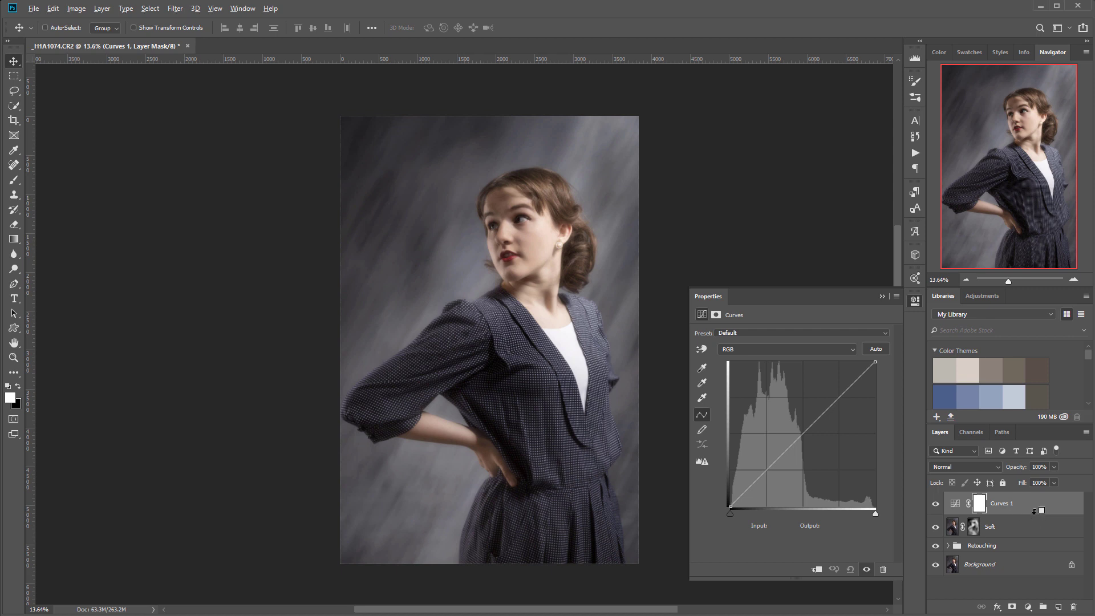
left_click(1034, 511, "alt")
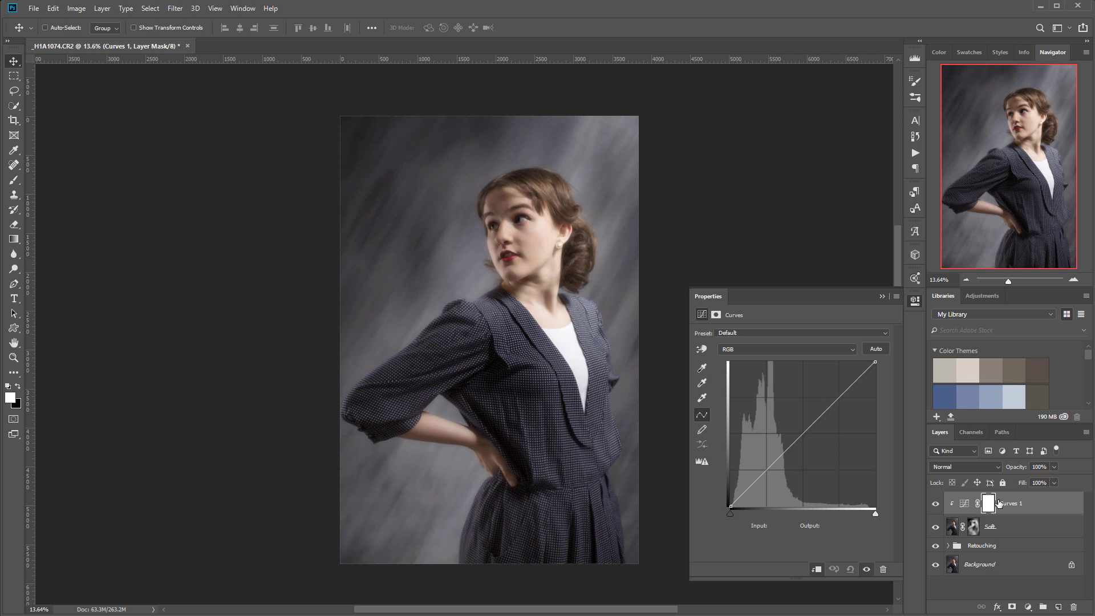
left_click(974, 462)
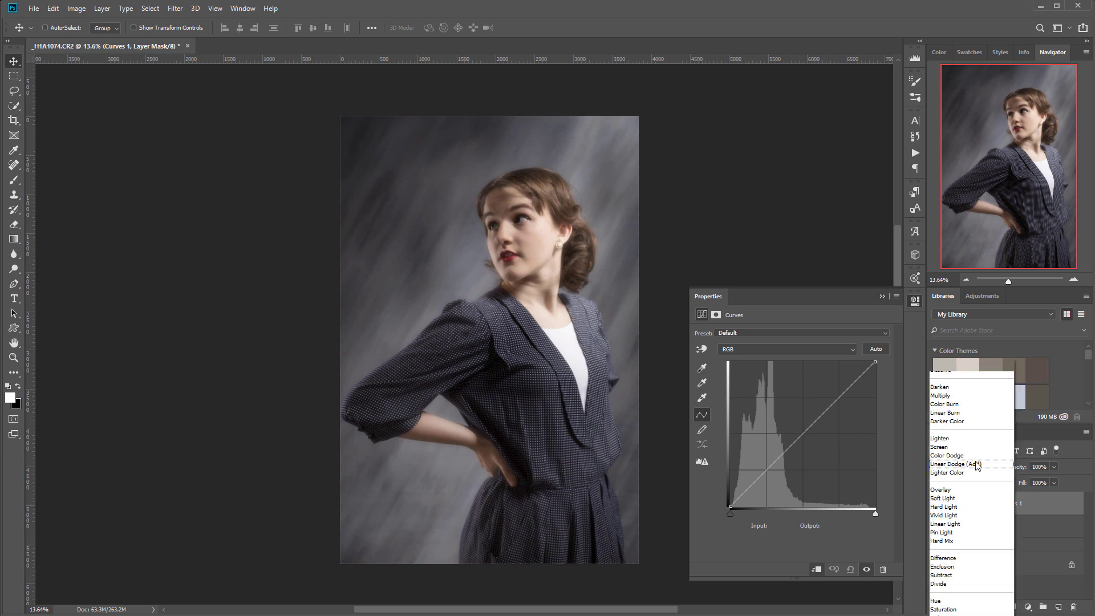
left_click(958, 610)
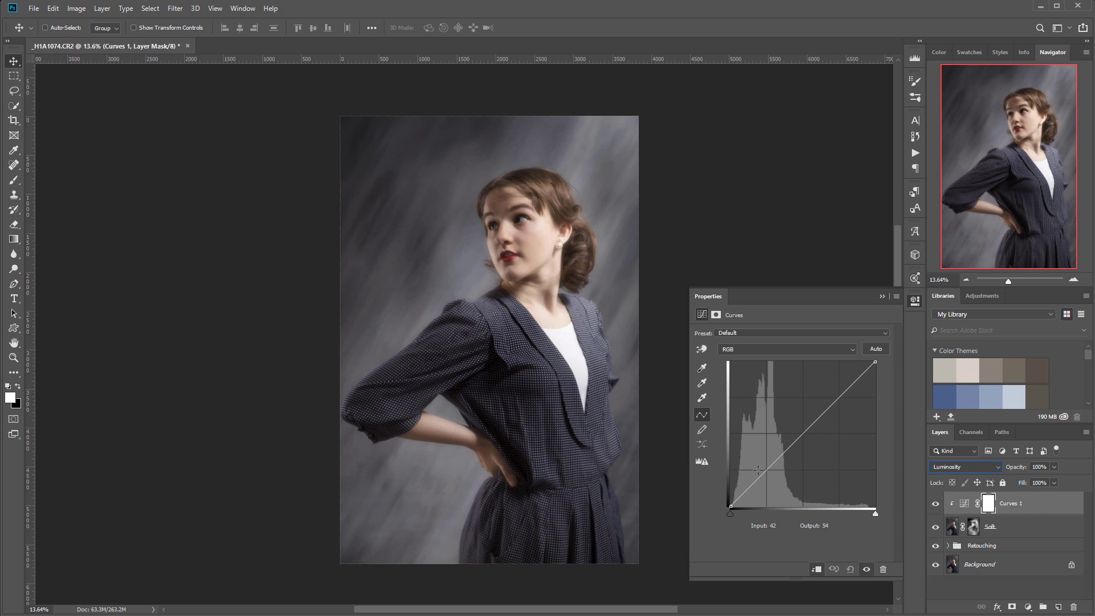
Step: Shape the RGB curve with a midtone point at input 118, output 137, and lower its white end slightly
mouse_move(769, 463)
left_mouse_down()
mouse_move(774, 436)
mouse_move(777, 450)
left_mouse_up()
left_click_drag(732, 504, 789, 440)
left_click_drag(734, 471, 730, 506)
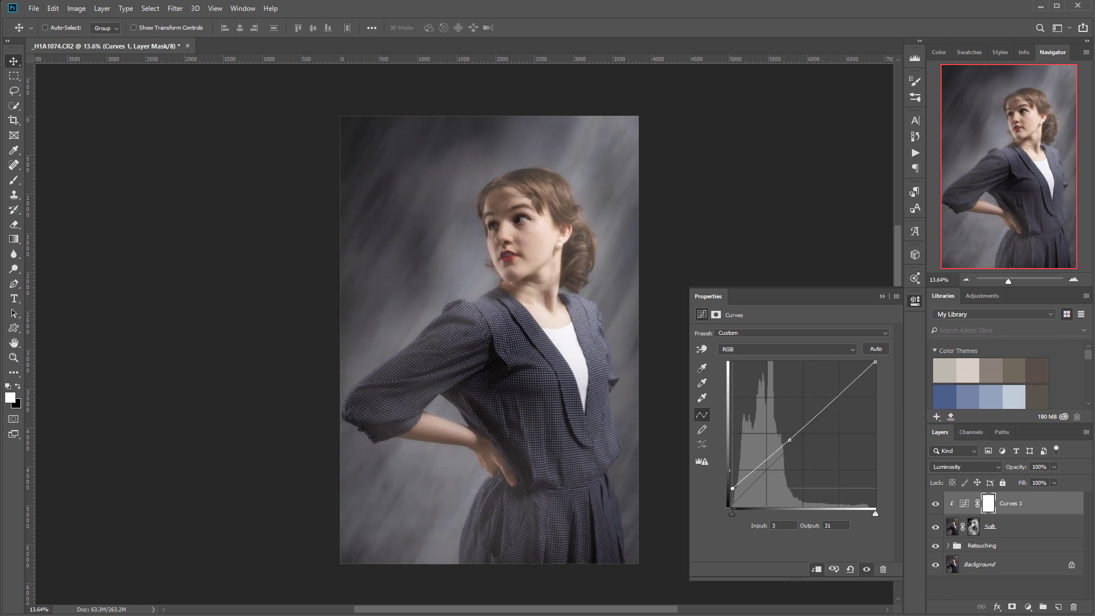
left_click_drag(789, 441, 801, 417)
left_click_drag(873, 364, 946, 376)
left_click_drag(793, 425, 796, 430)
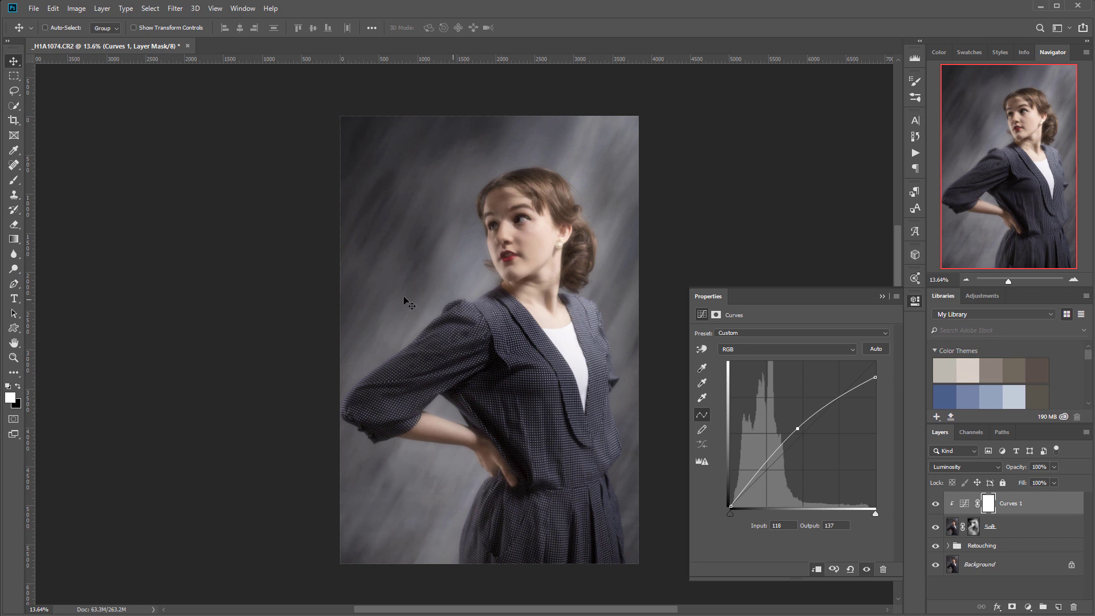
Step: Compare the portrait with and without the Curves 1 adjustment, then close its settings
left_click(936, 504)
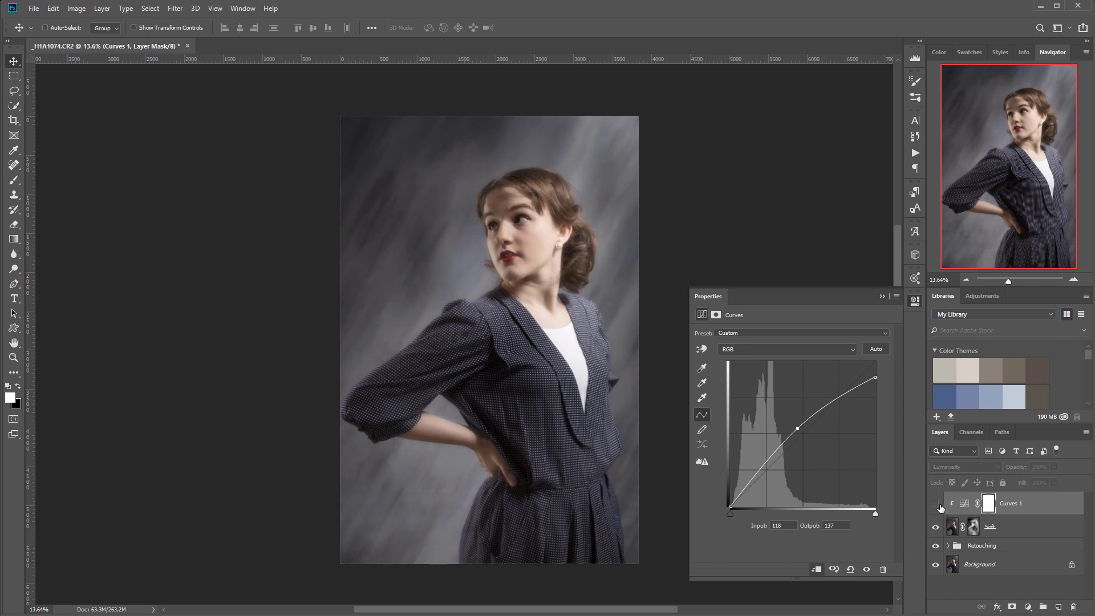
left_click(936, 504)
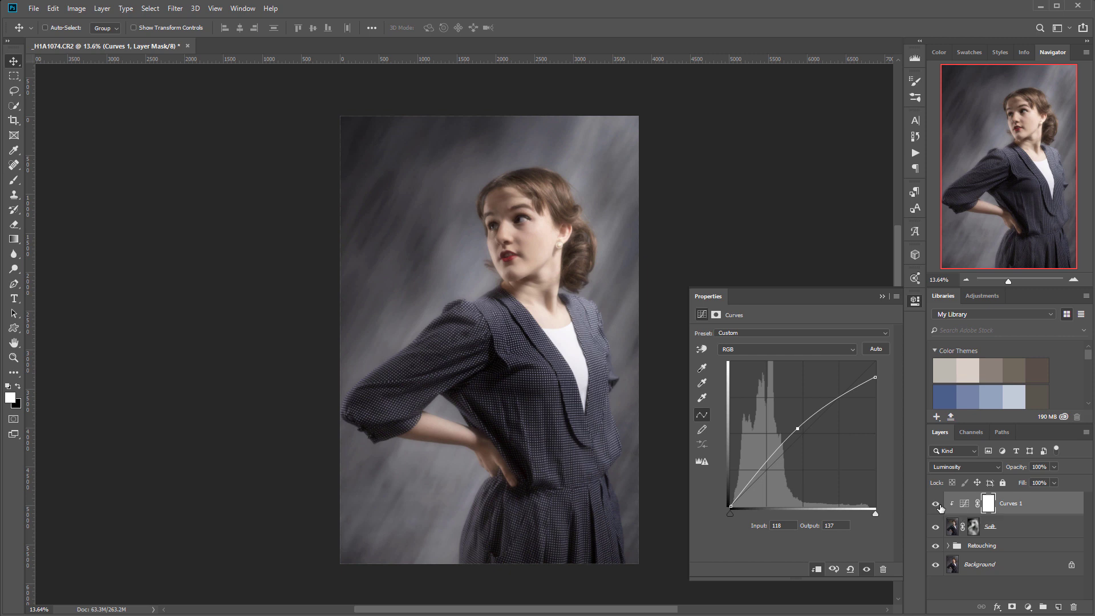
left_click(916, 301)
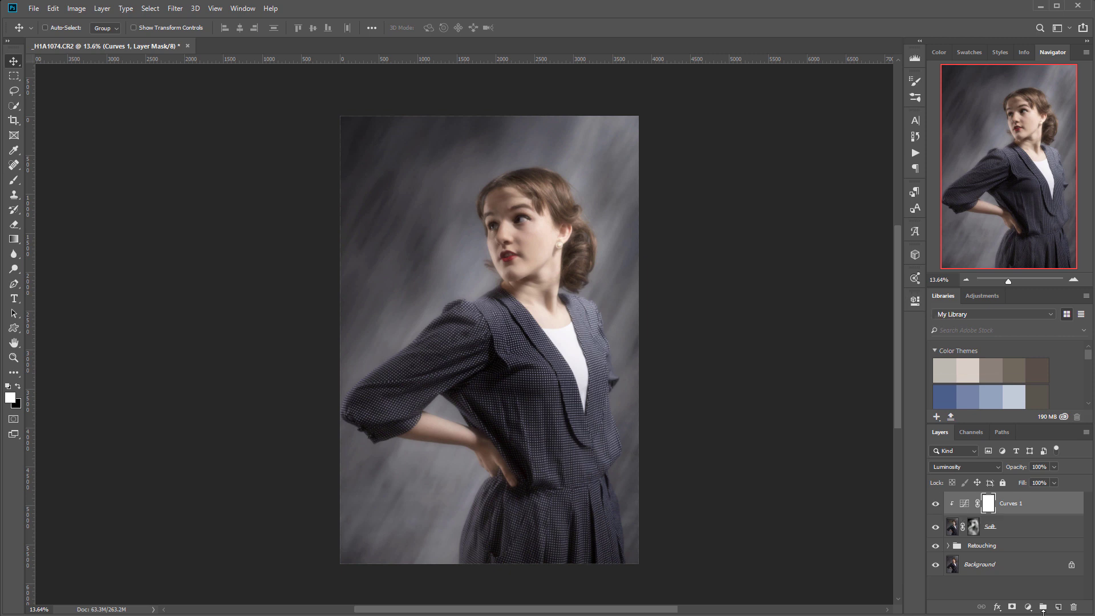
Step: Try the Soft Light blend mode on the Soft layer with the Curves 1 adjustment hidden
left_click(1016, 528)
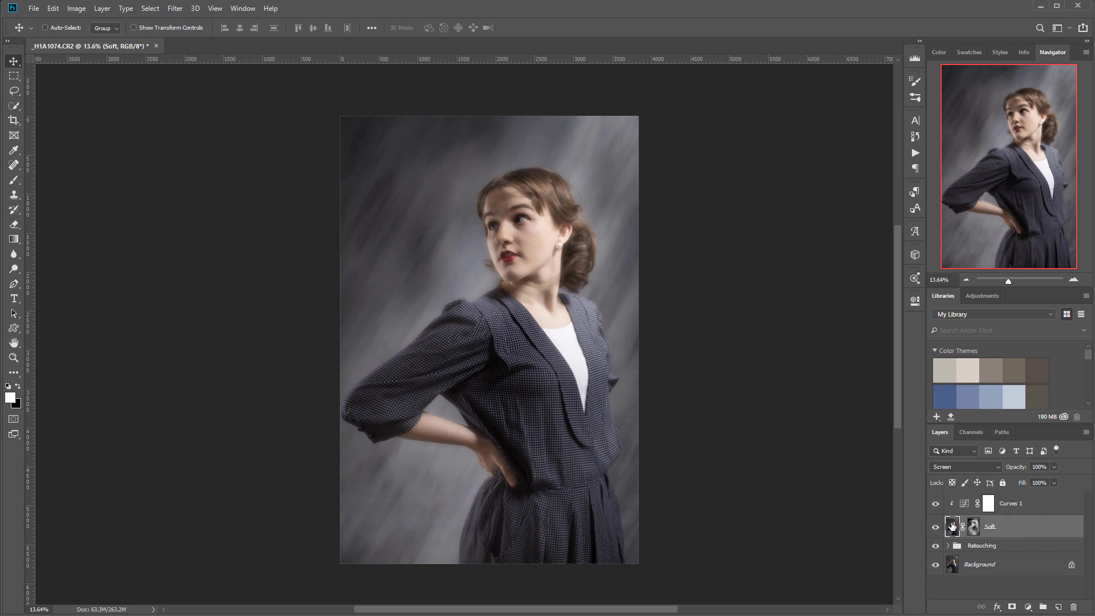
left_click(989, 467)
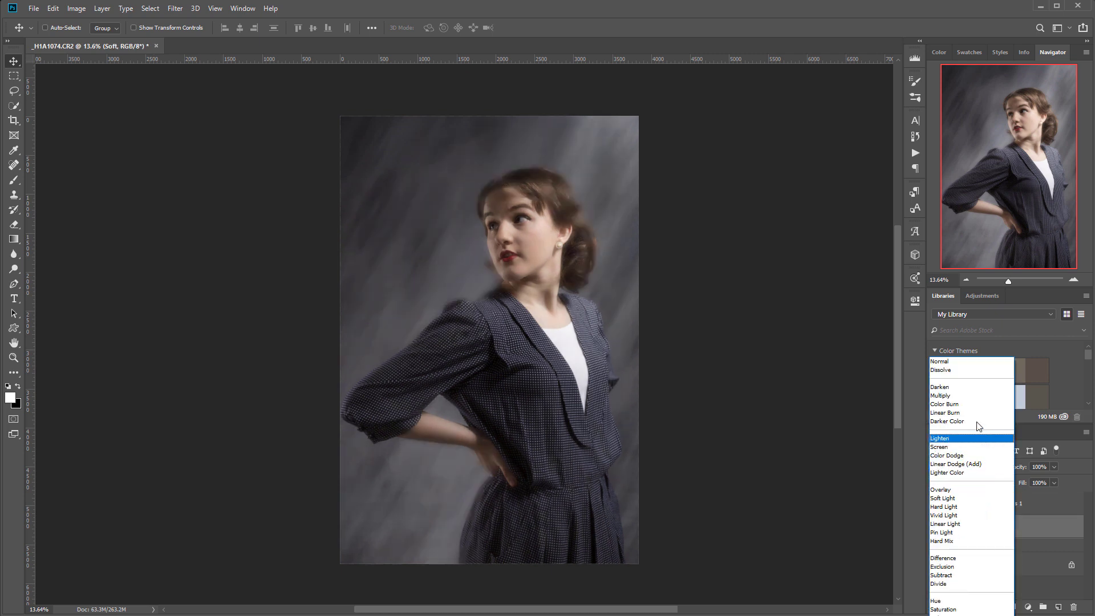
left_click(962, 501)
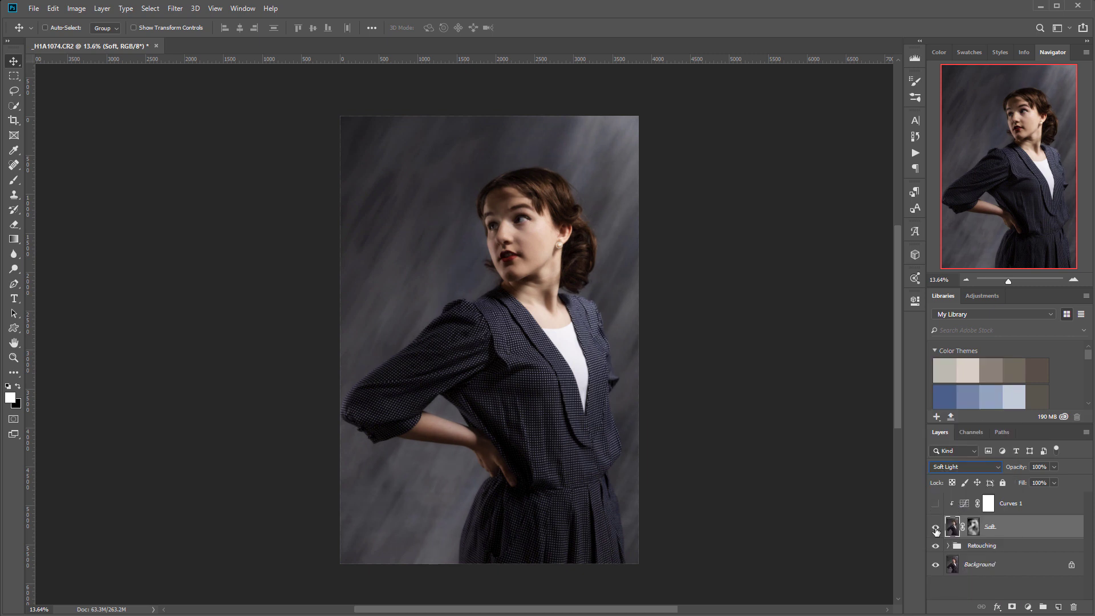
Step: Toggle the Soft layer's visibility to judge the effect of the Soft Light blend mode
left_click(935, 530)
left_click(935, 530)
left_click(935, 530)
left_click(935, 530)
Step: Show Curves 1 and brighten its curve: raise the black end and midtone point, and move the white point to input 219, output 255
left_click(935, 505)
double_click(963, 504)
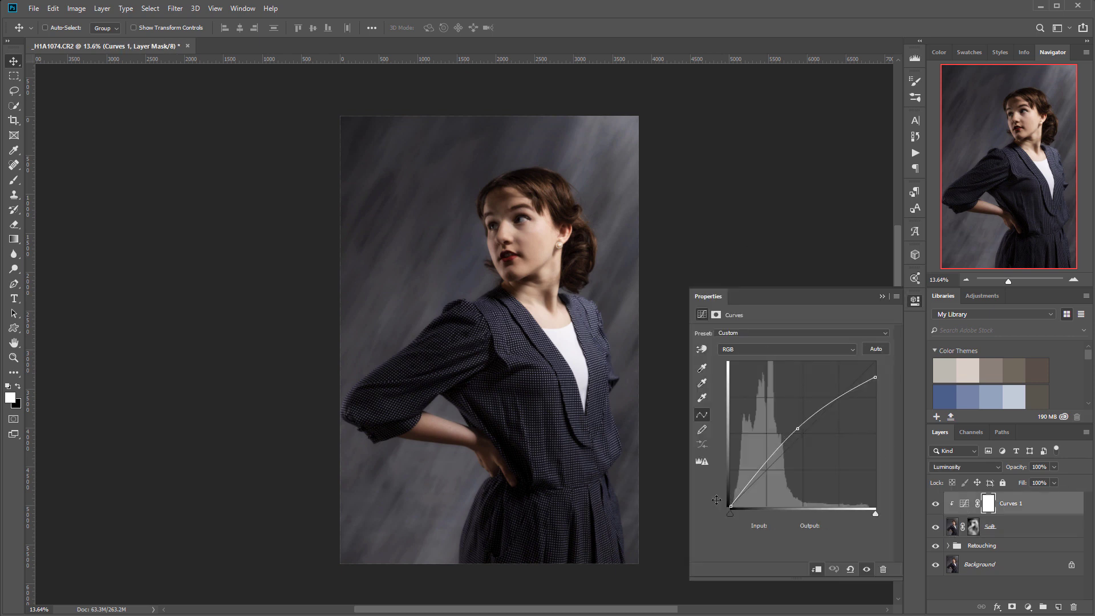
left_click_drag(730, 506, 731, 458)
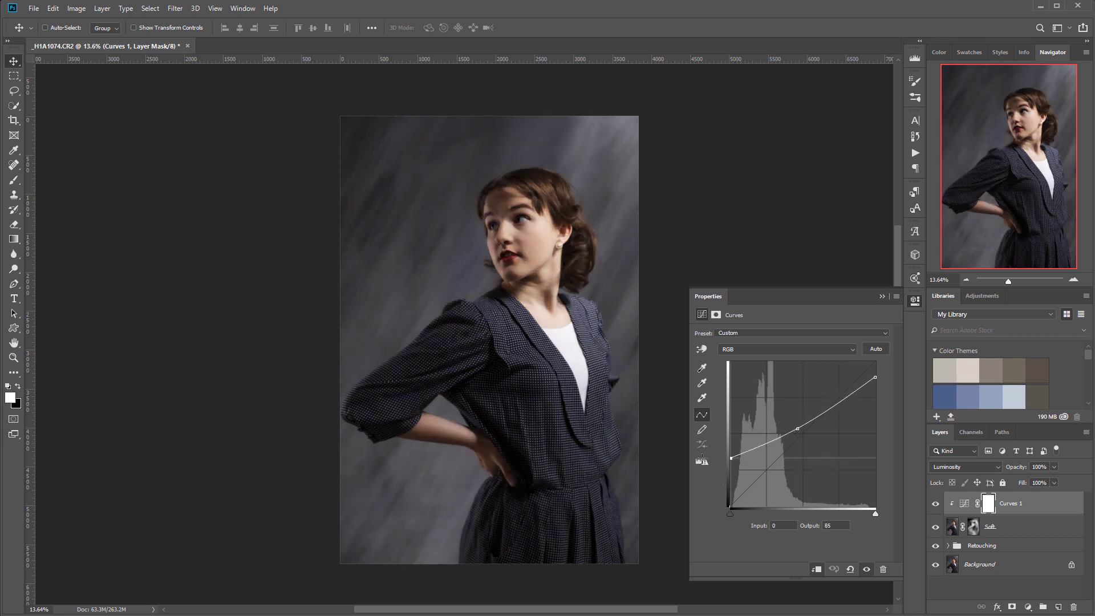
left_click_drag(798, 429, 779, 398)
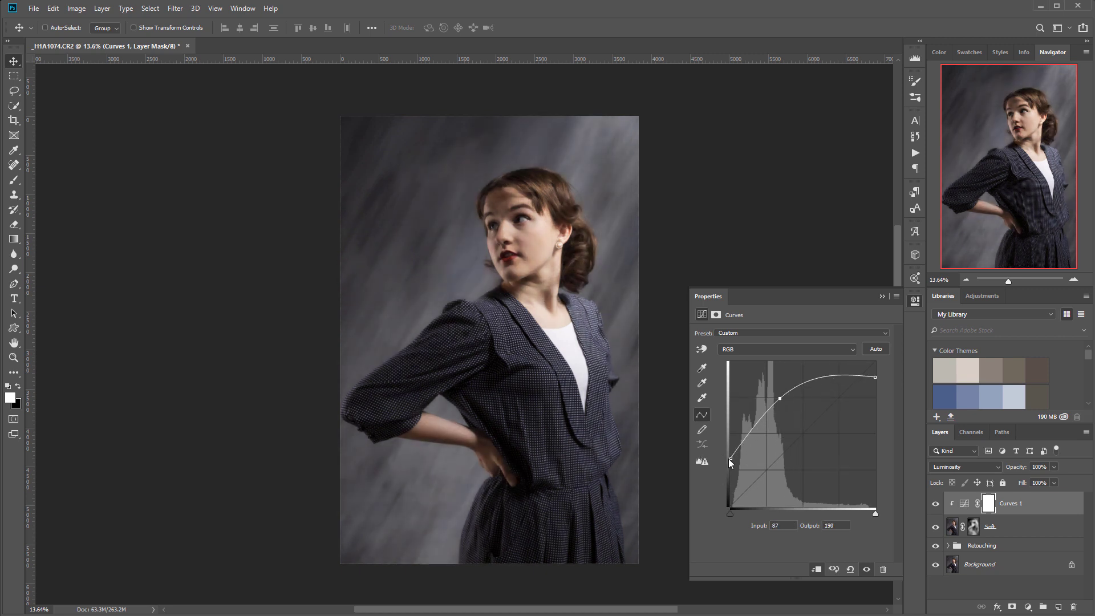
left_click_drag(731, 457, 730, 442)
left_click_drag(874, 376, 854, 347)
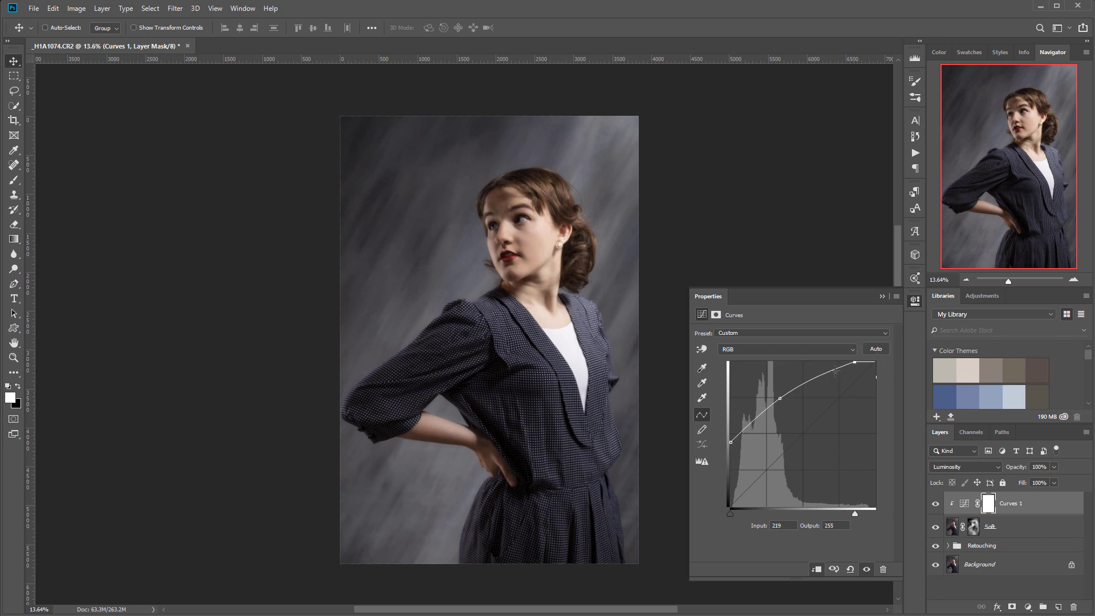
mouse_move(779, 399)
left_mouse_down()
mouse_move(758, 391)
mouse_move(769, 405)
left_mouse_up()
Step: Hide the Curves 1 adjustment and set the Soft layer's blend mode back to Screen
left_click(1010, 531)
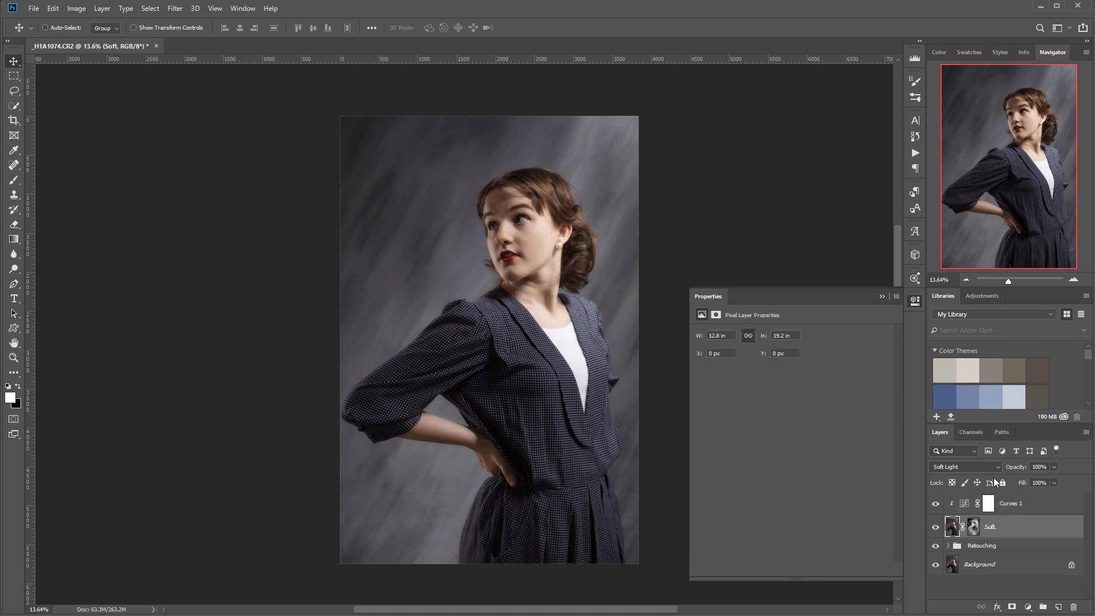
left_click(935, 502)
left_click(967, 467)
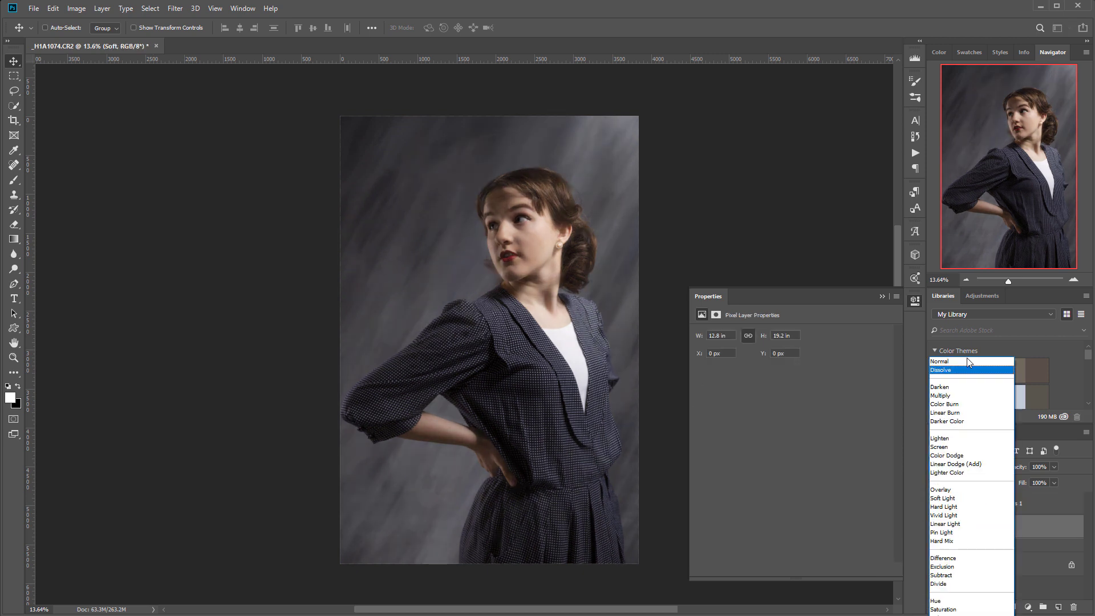
left_click(963, 447)
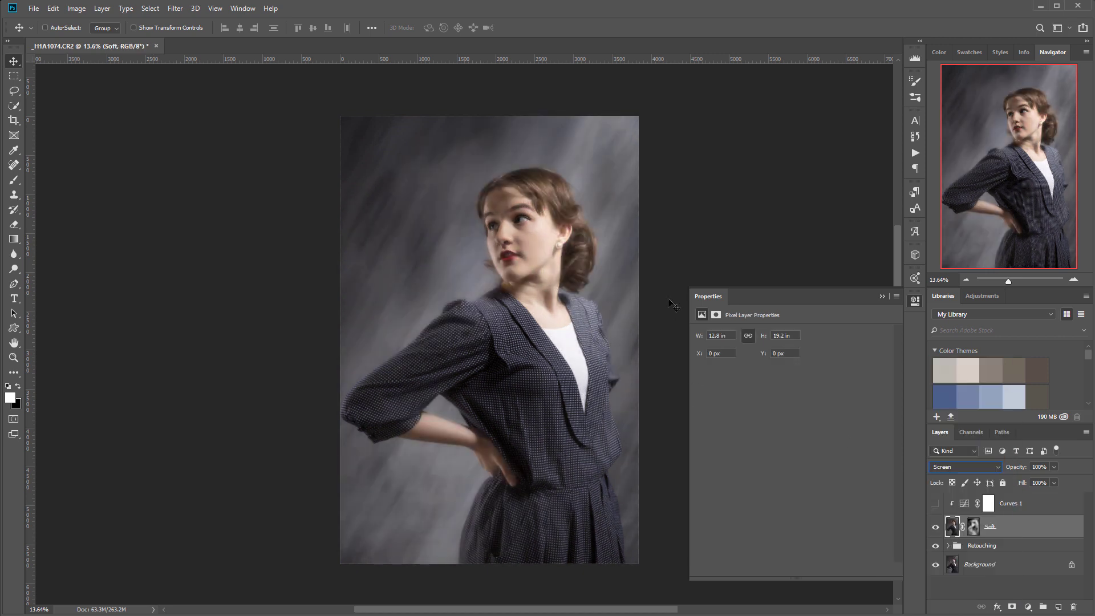